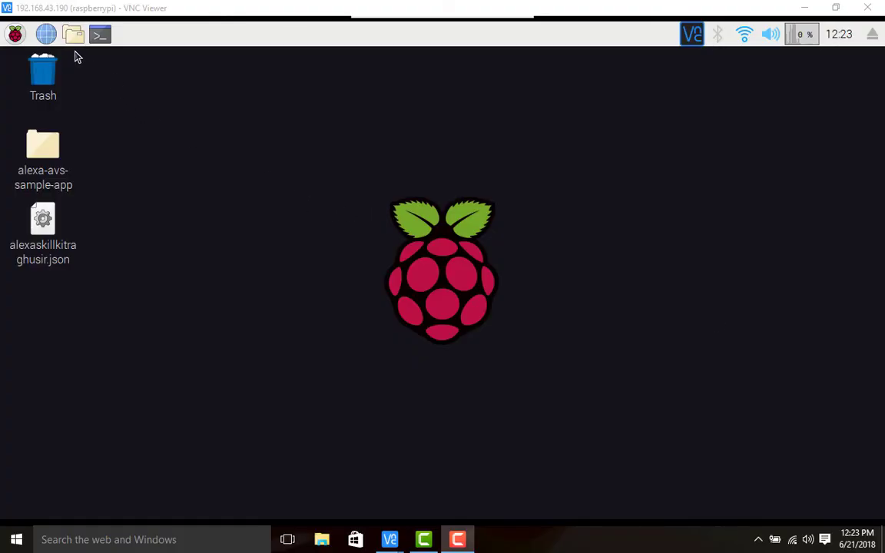
- Open config.js from the /home/pi/MagicMirror/config folder in the SciTE text editor
click(72, 35)
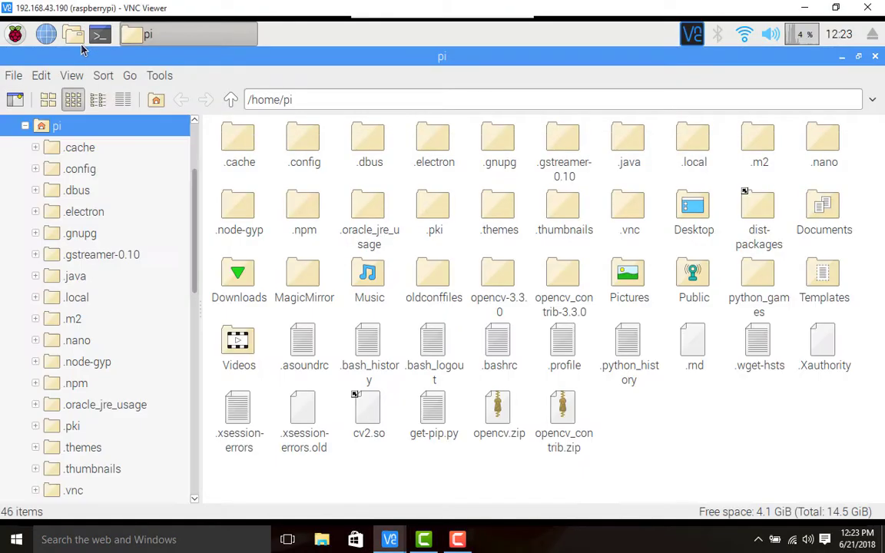
double_click(281, 278)
click(439, 152)
double_click(440, 153)
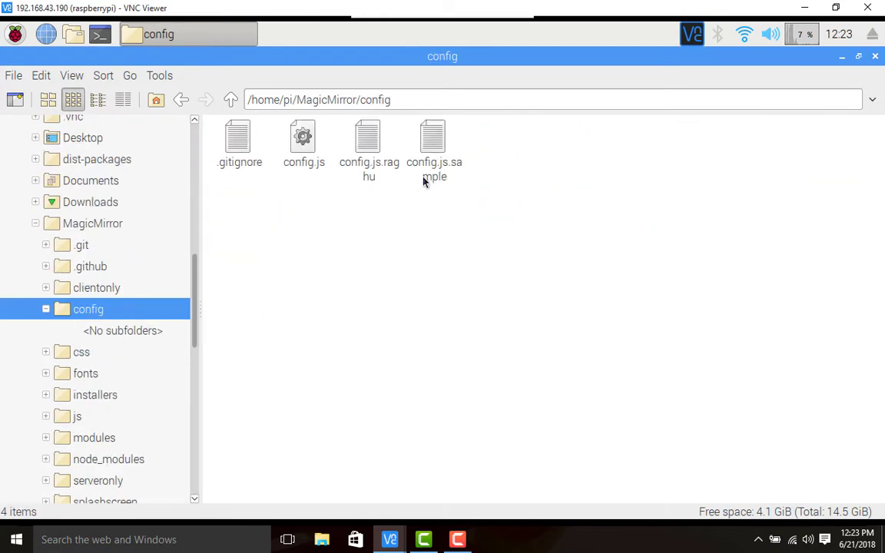
click(304, 150)
right_click(303, 149)
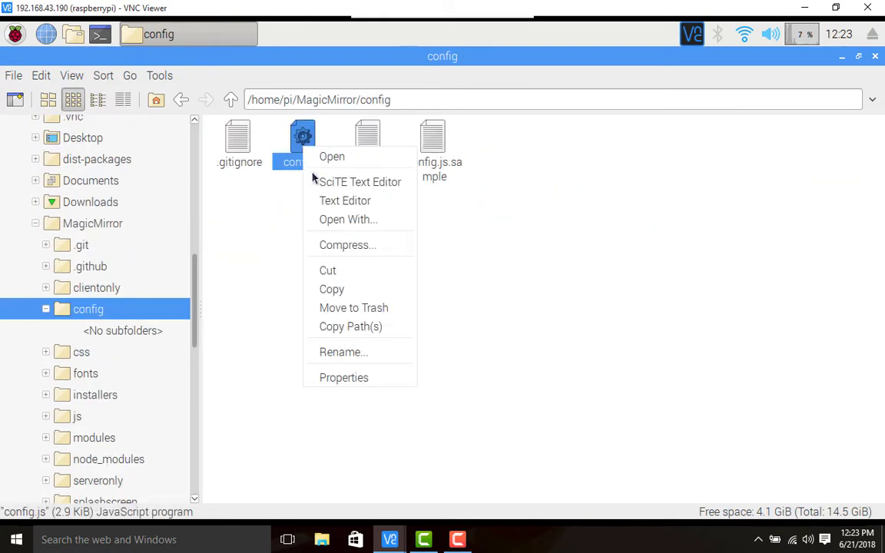
click(323, 179)
click(420, 59)
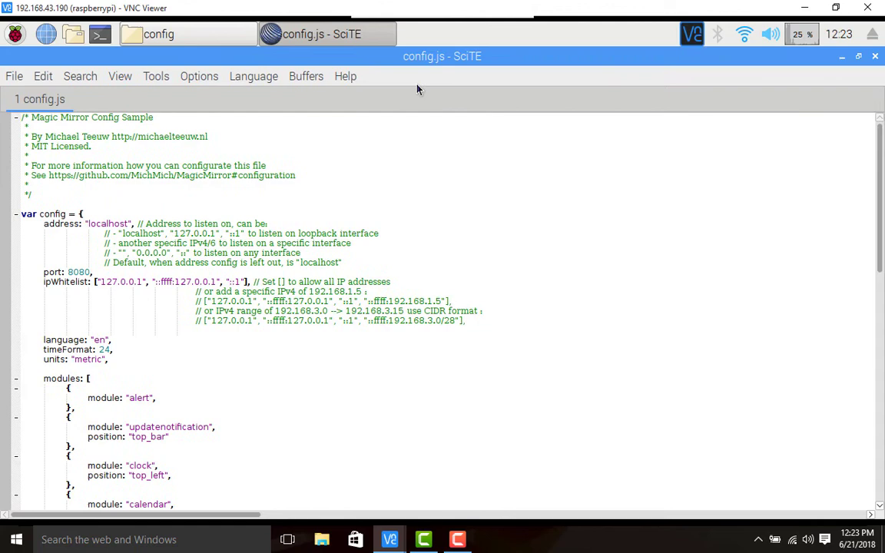
- Locate the currentweather module in config.js and examine its locationID line and the city list address in the comment
scroll(352, 312, down, 13)
scroll(352, 313, down, 3)
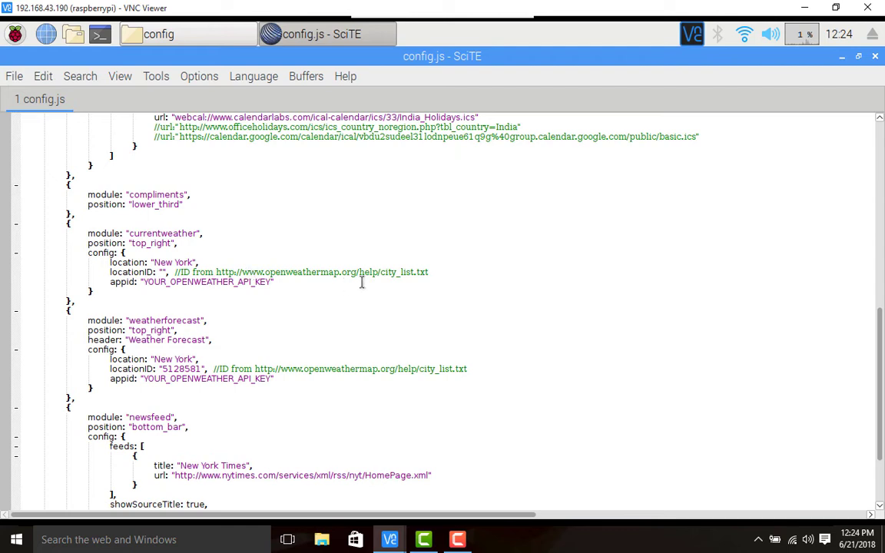
drag(430, 273, 110, 270)
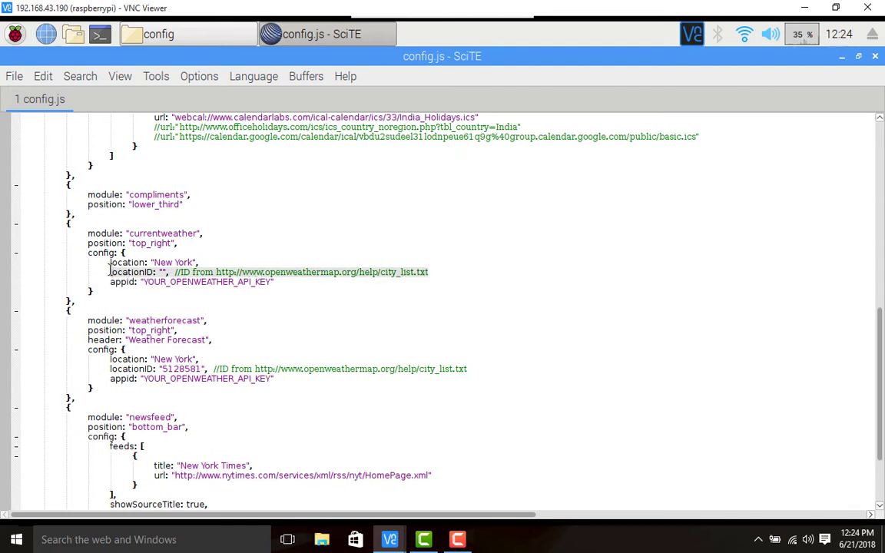
click(216, 272)
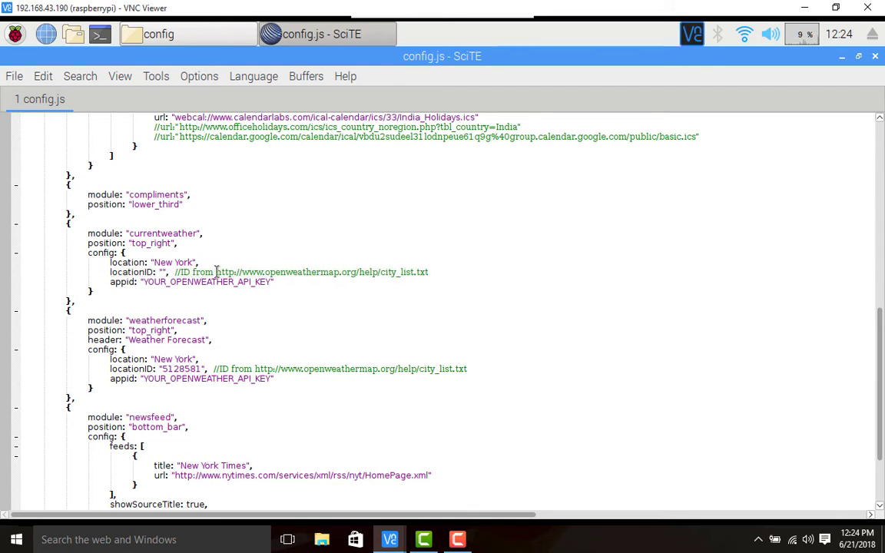
drag(216, 272, 431, 272)
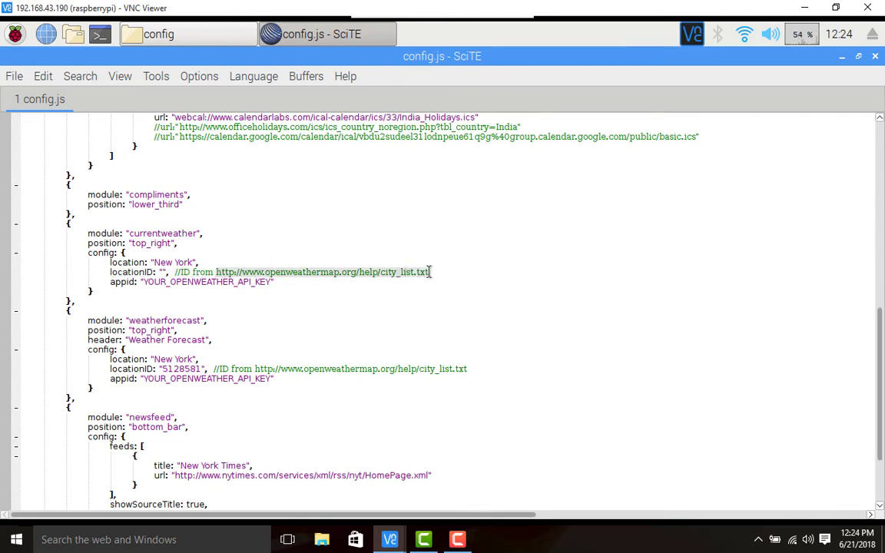
click(162, 274)
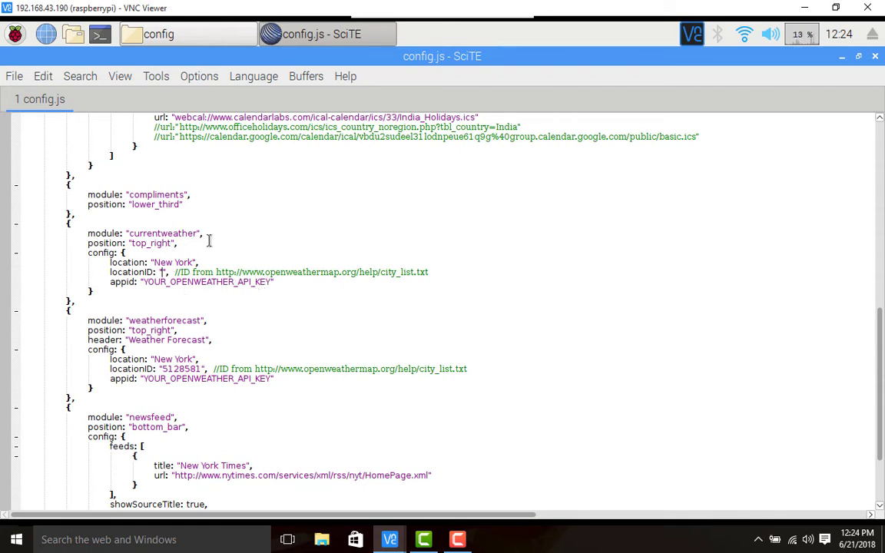
- Open a terminal and change to the MagicMirror directory
click(98, 38)
drag(197, 73, 383, 181)
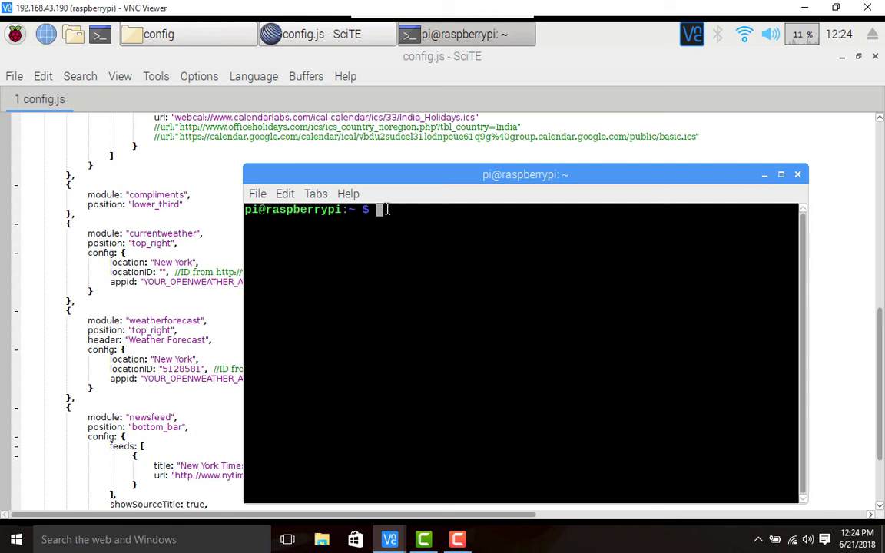
text(cd M)
key(Tab)
key(Return)
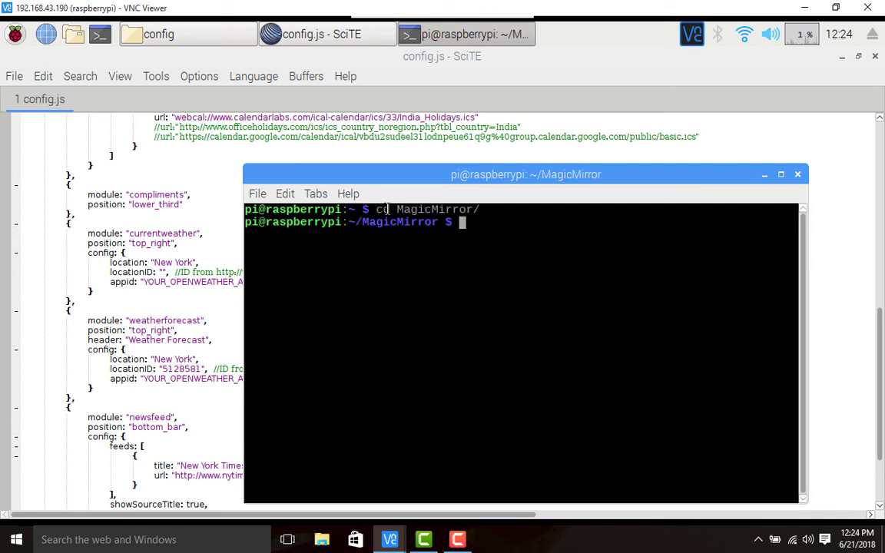
- Run npm start to preview the mirror, quit it, and minimize the terminal to return to config.js
text(npm start)
key(Return)
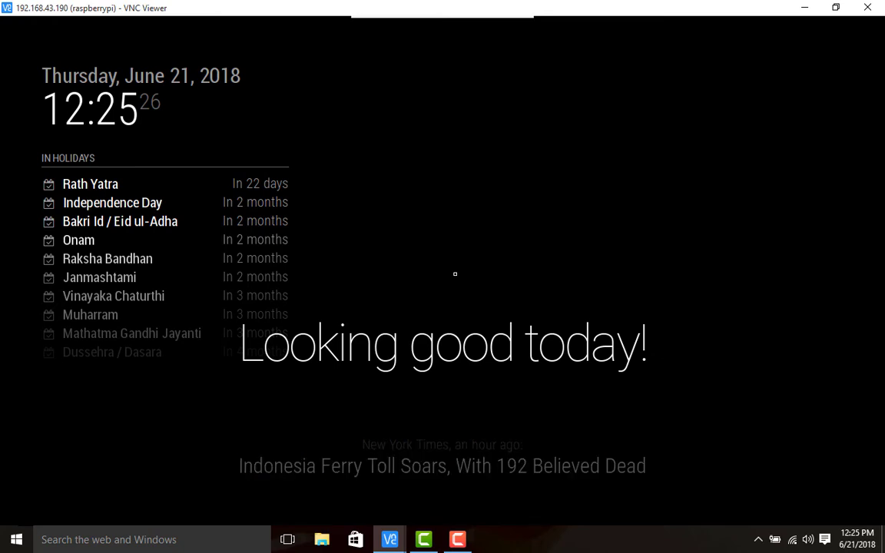
key(ctrl+q)
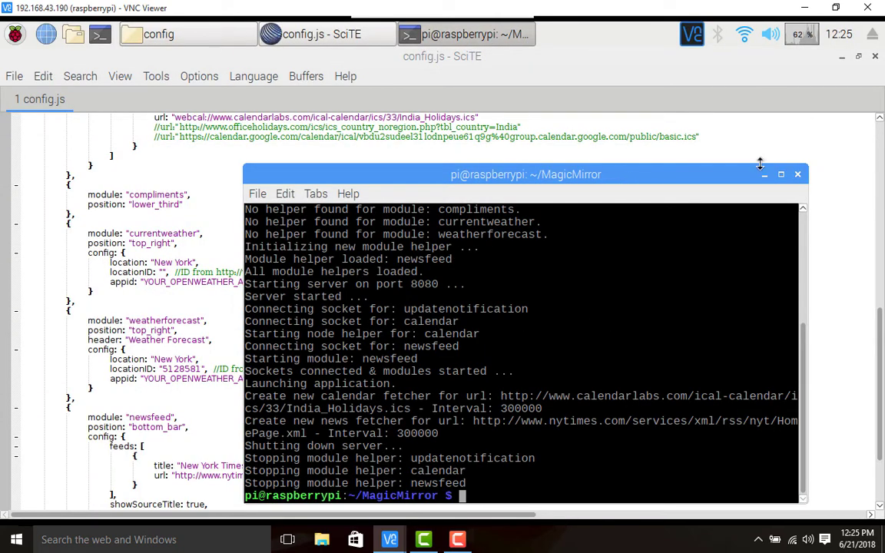
click(765, 174)
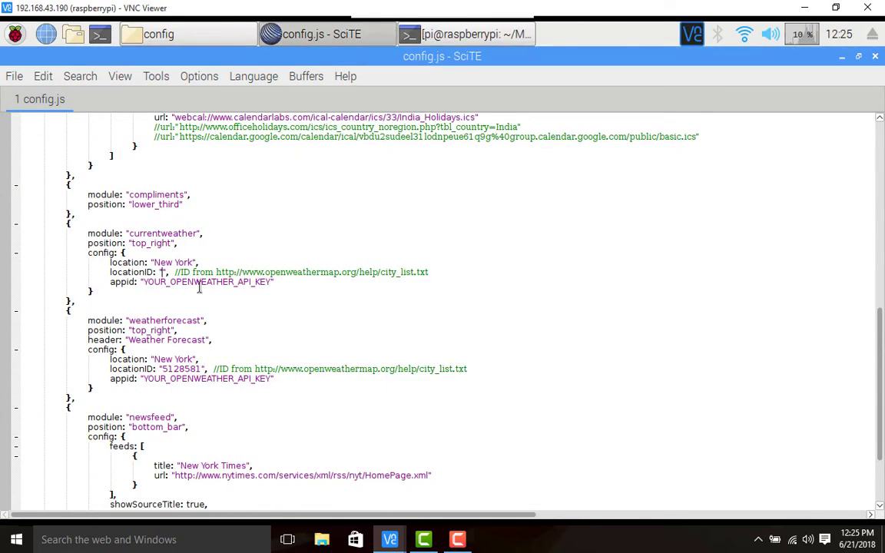
drag(216, 272, 421, 278)
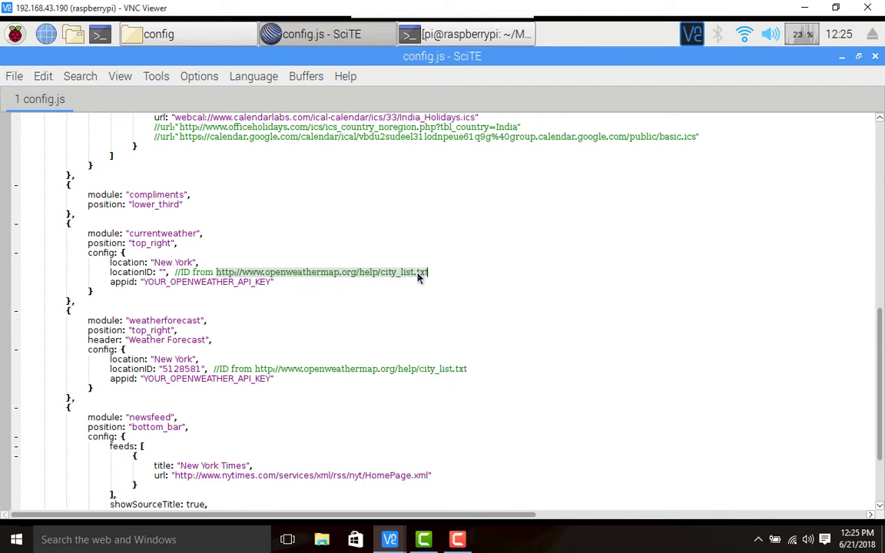
right_click(369, 280)
key(super+d)
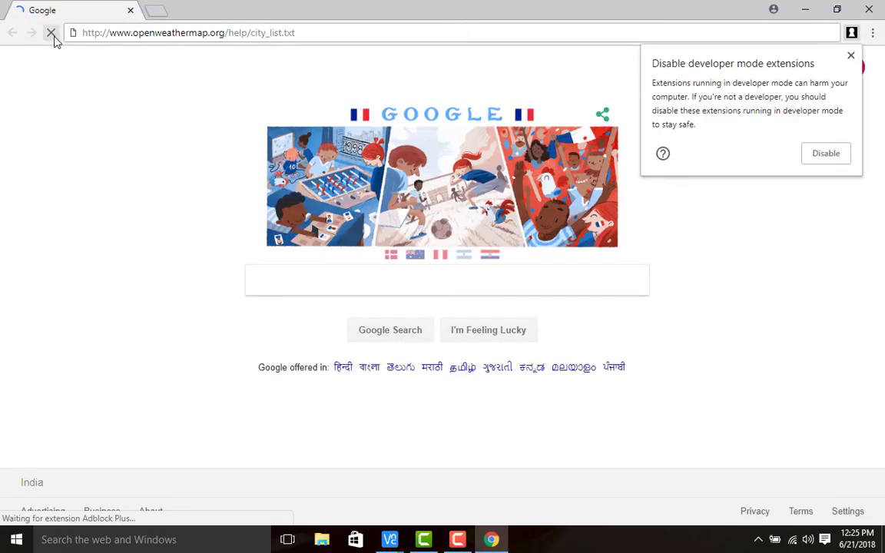
click(850, 56)
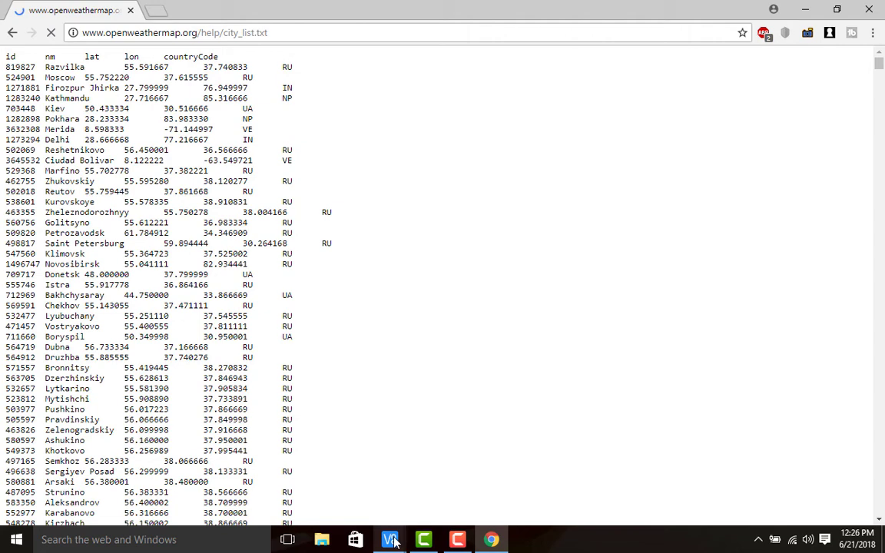
mouse_move(390, 538)
click(455, 491)
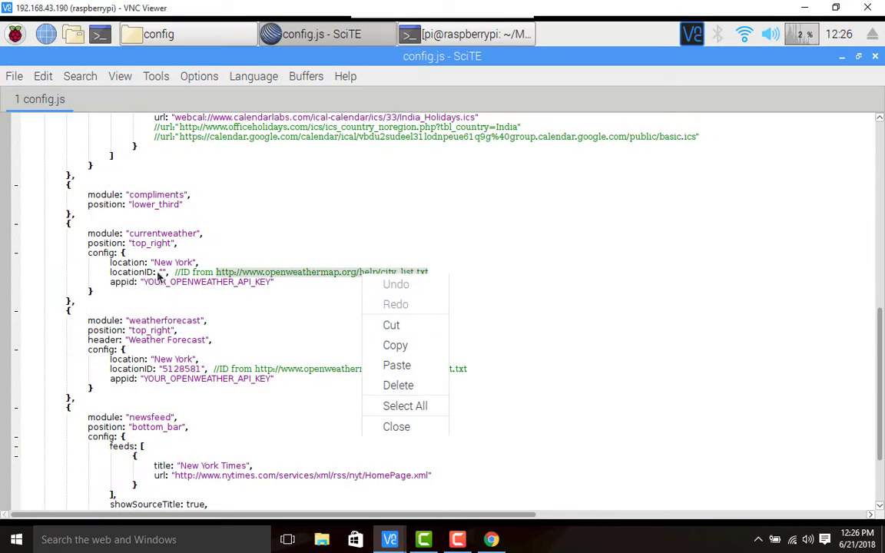
click(488, 541)
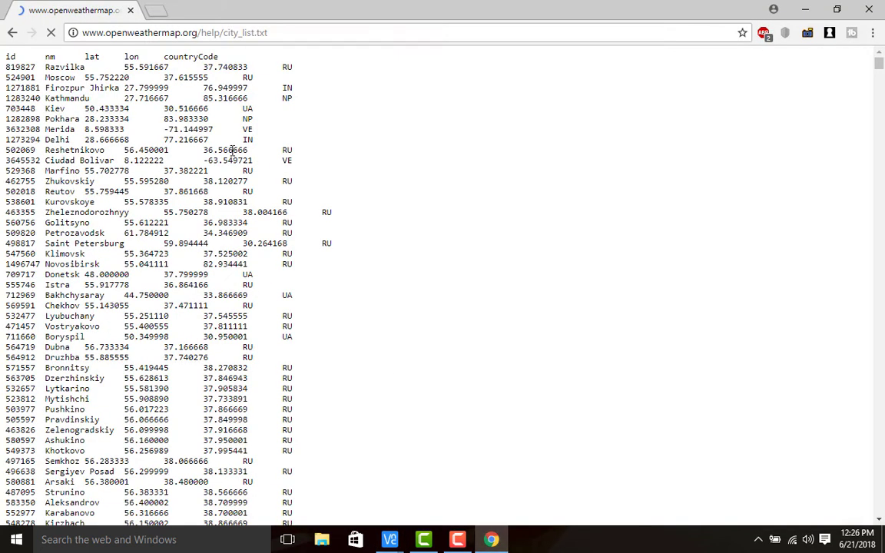
- Search the city list for "new york" and copy the New York City ID, 5128581
key(ctrl+f)
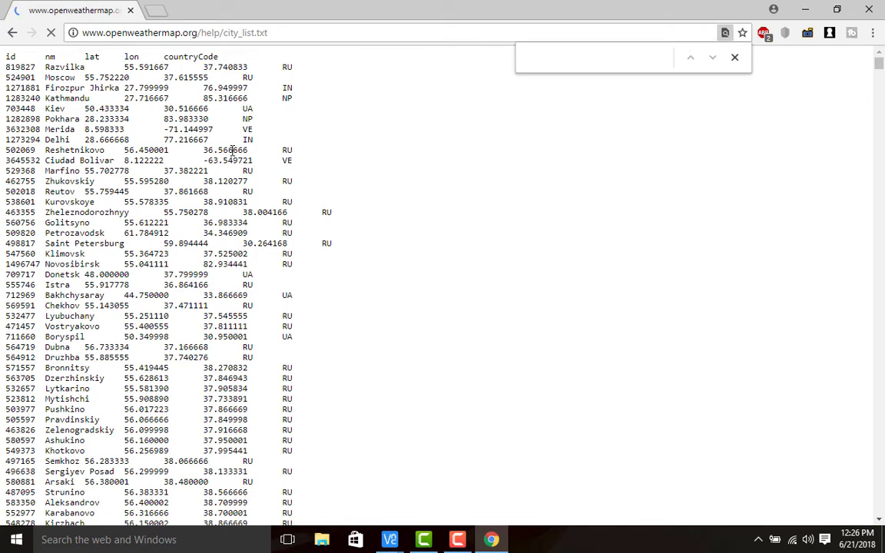
text(newyork)
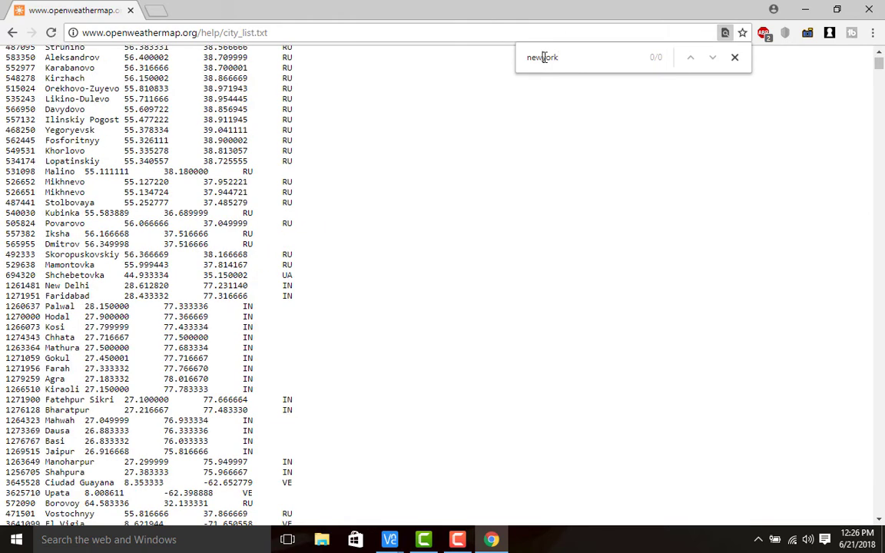
click(543, 57)
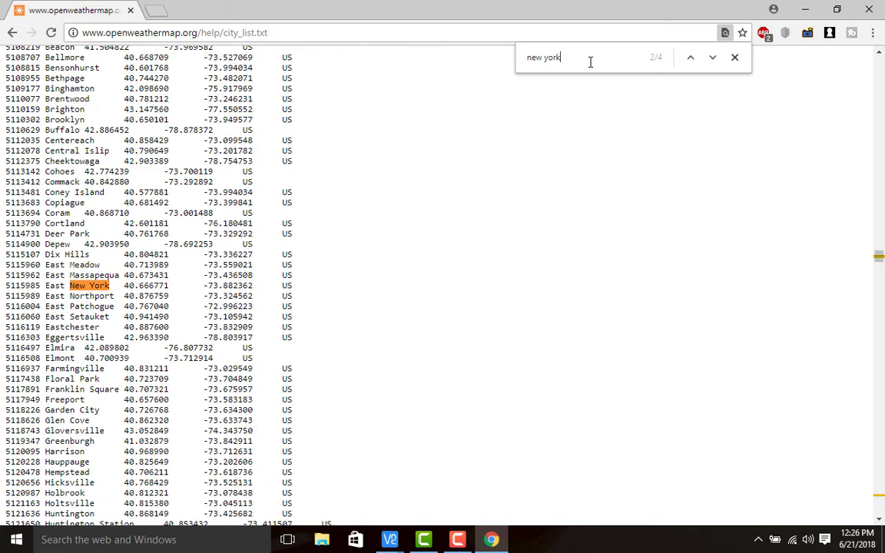
key(Return)
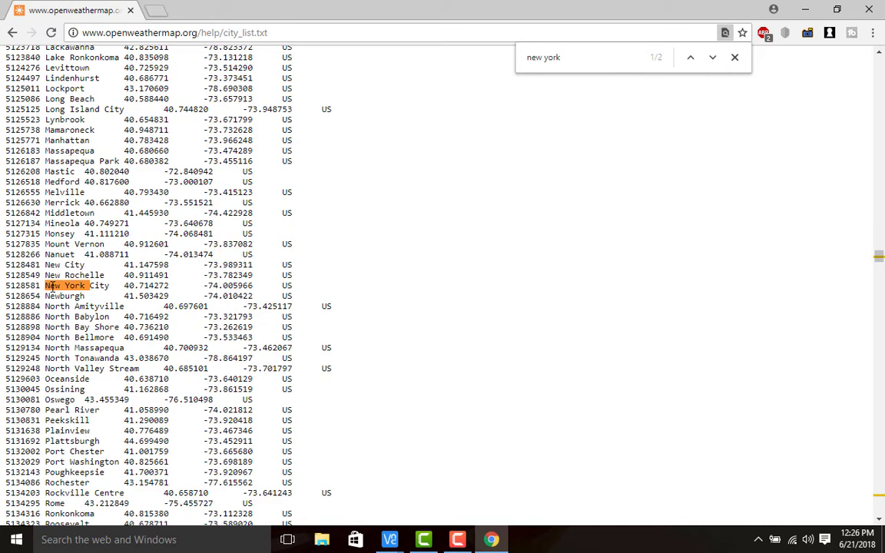
drag(6, 286, 46, 288)
right_click(38, 286)
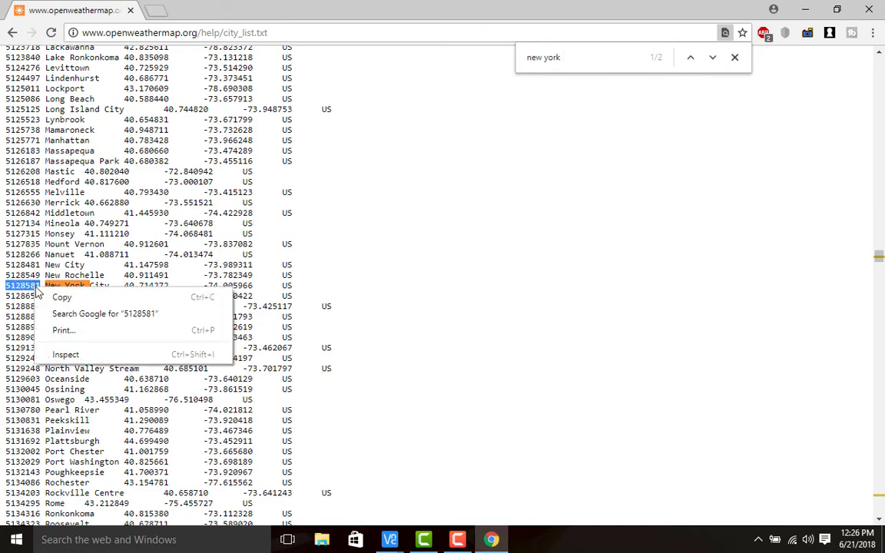
click(55, 293)
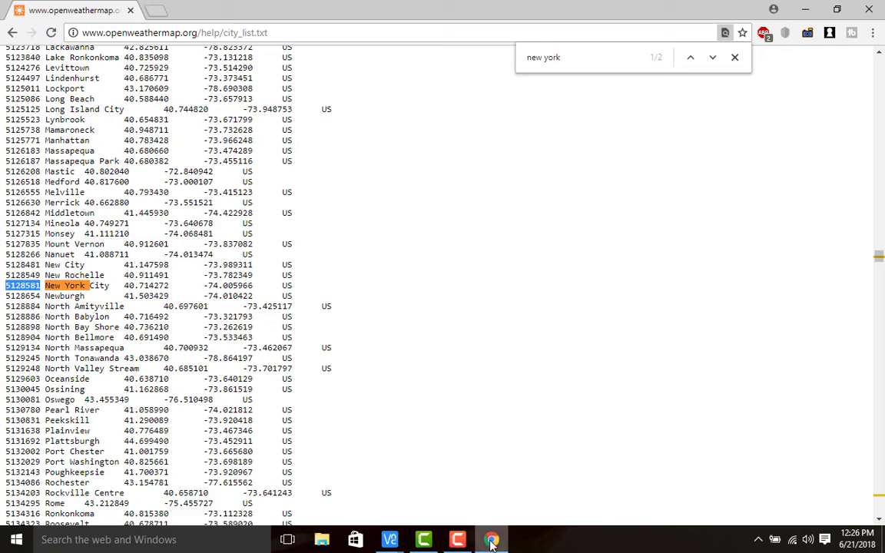
- Switch back to config.js in VNC Viewer and paste 5128581 as the currentweather module's locationID
click(432, 544)
mouse_move(389, 539)
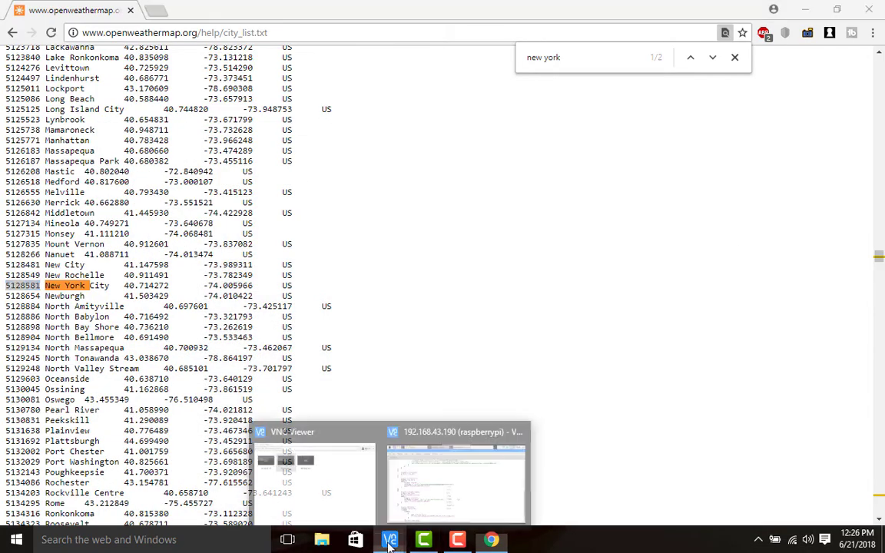
click(454, 469)
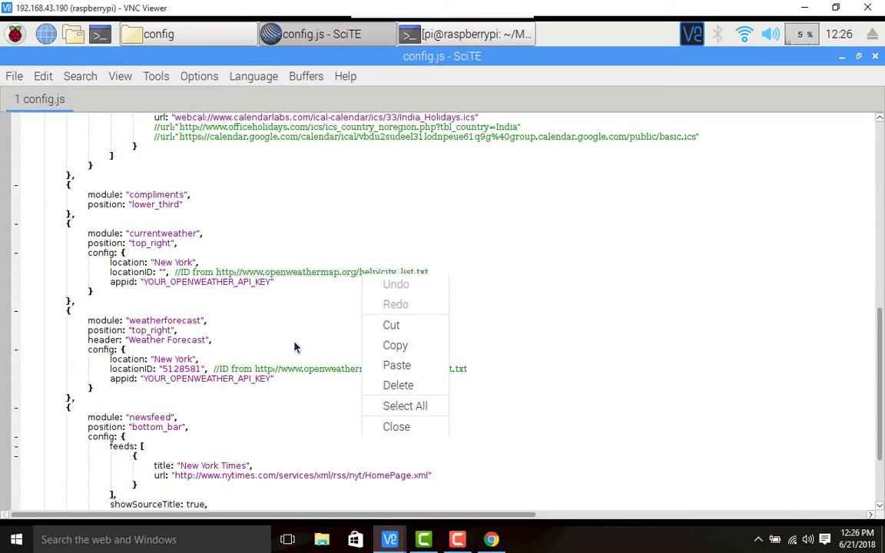
click(253, 323)
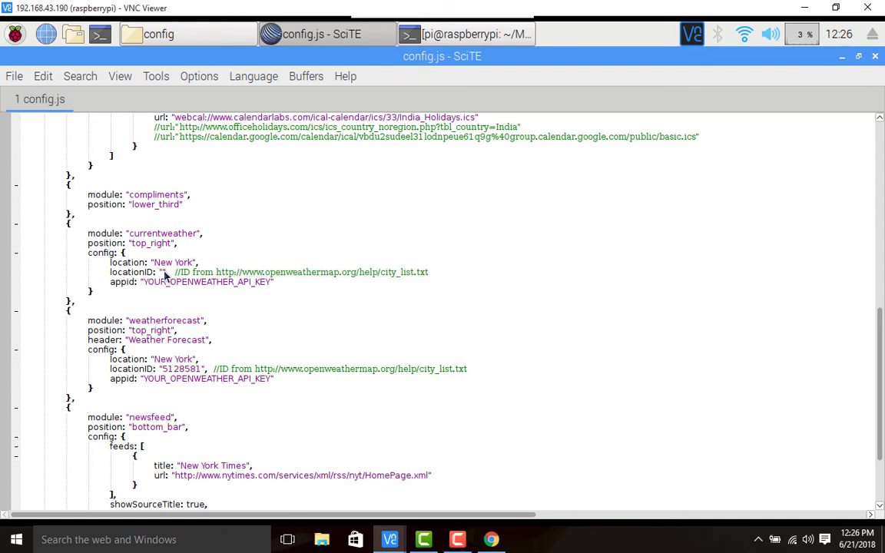
click(162, 272)
key(ctrl+v)
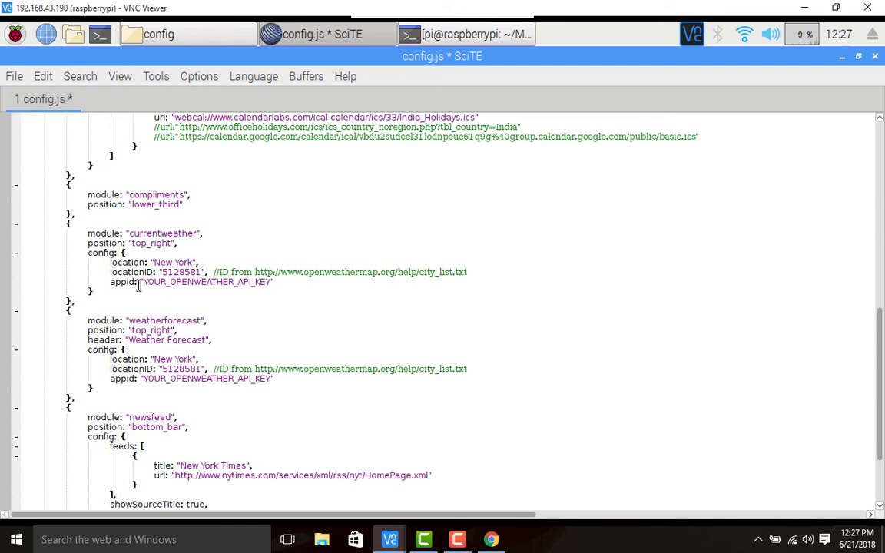
click(490, 539)
double_click(169, 32)
right_click(171, 34)
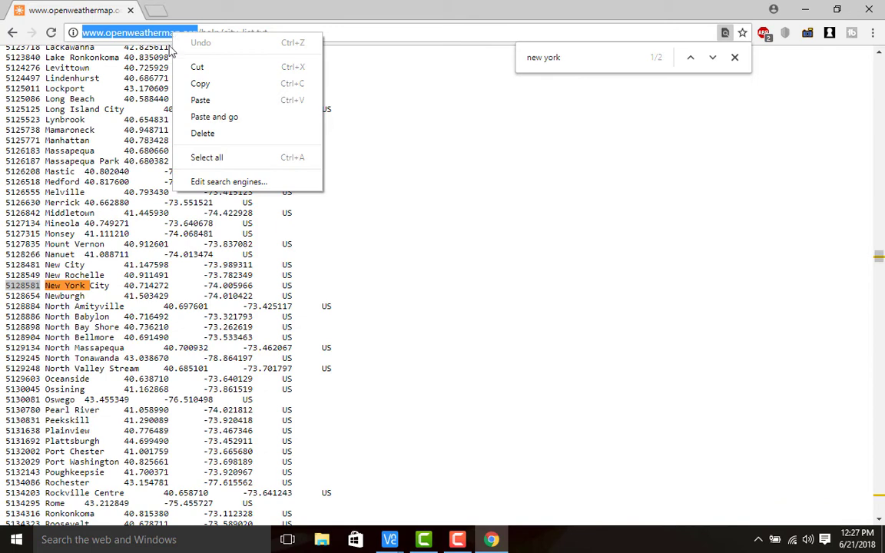
click(219, 86)
click(153, 11)
right_click(176, 32)
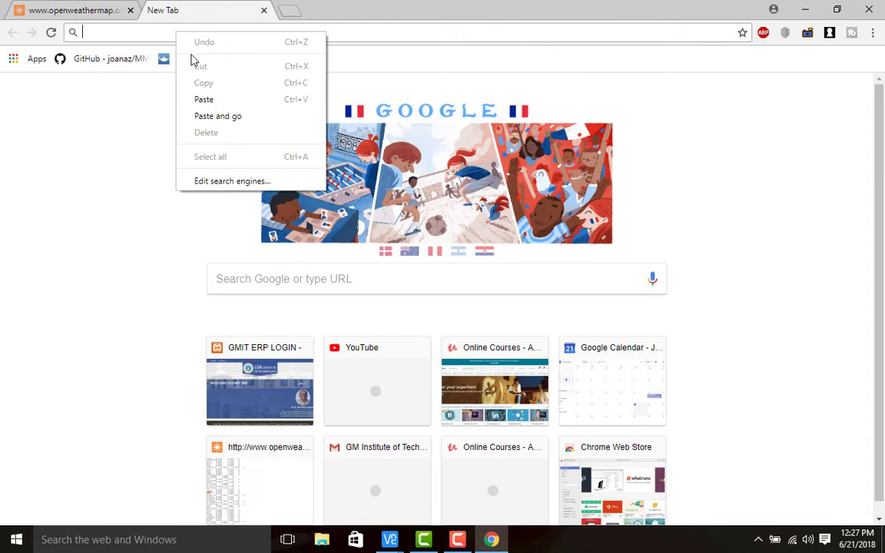
click(203, 98)
key(Return)
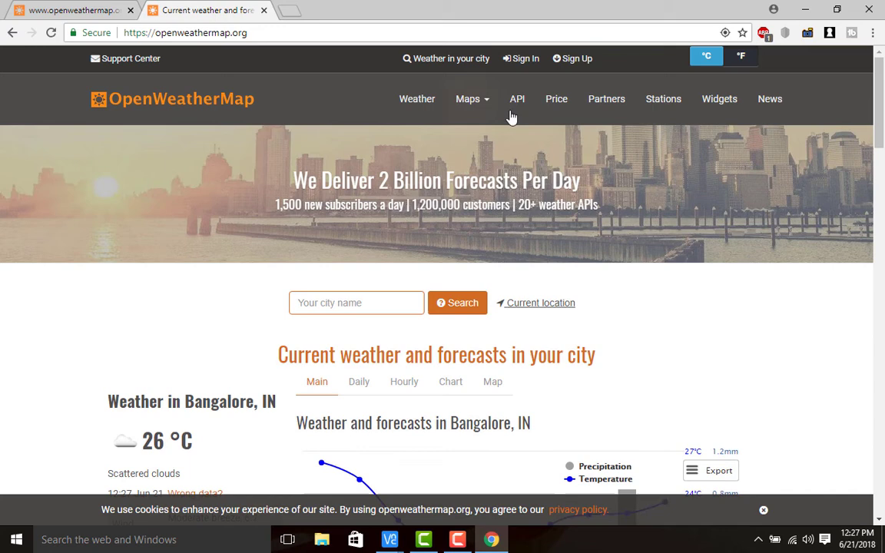
- Sign in to the OpenWeatherMap account and look over the account home page for the API keys section
click(525, 59)
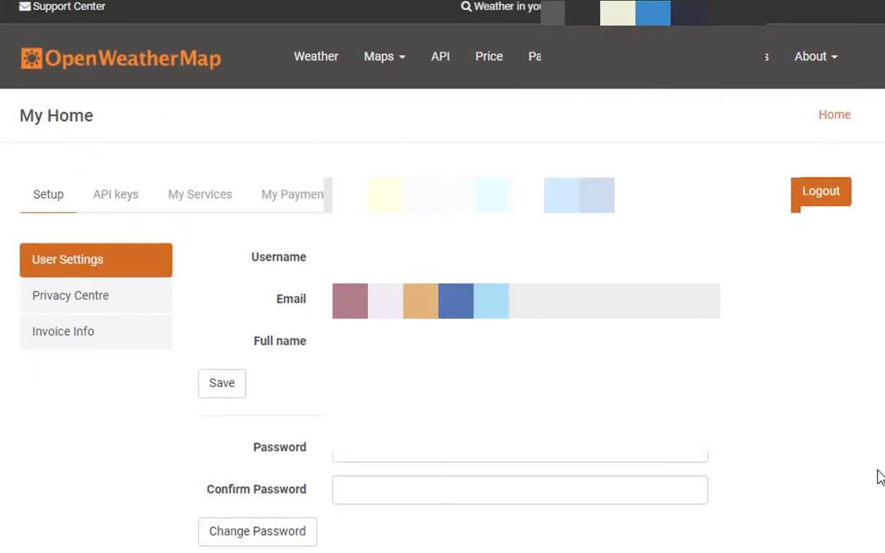
scroll(812, 529, down, 2)
scroll(802, 522, up, 2)
scroll(296, 467, down, 1)
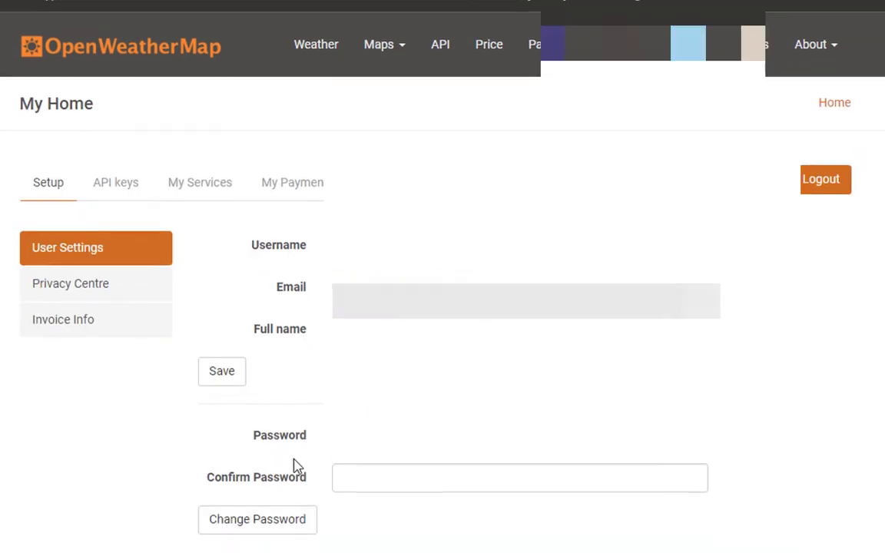
scroll(295, 467, down, 3)
scroll(311, 172, up, 2)
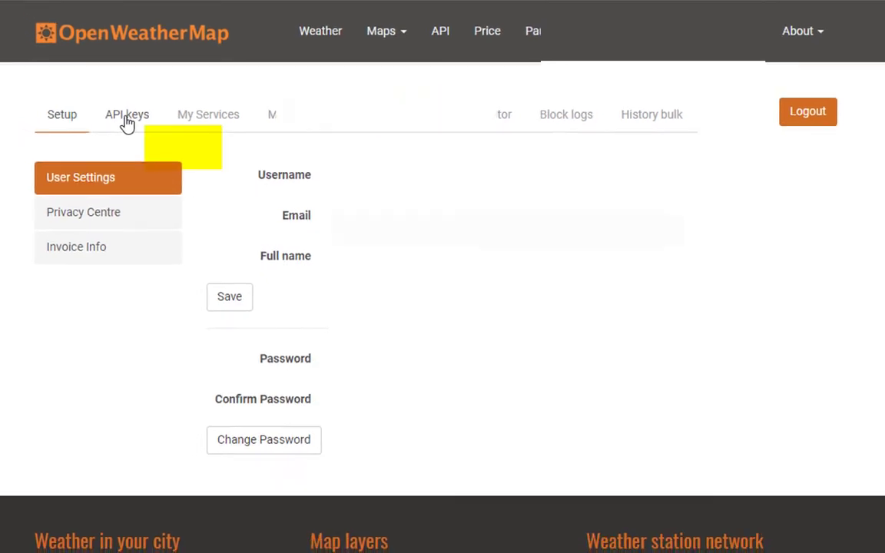
- Open the account's API keys section and copy the Default API key
click(127, 123)
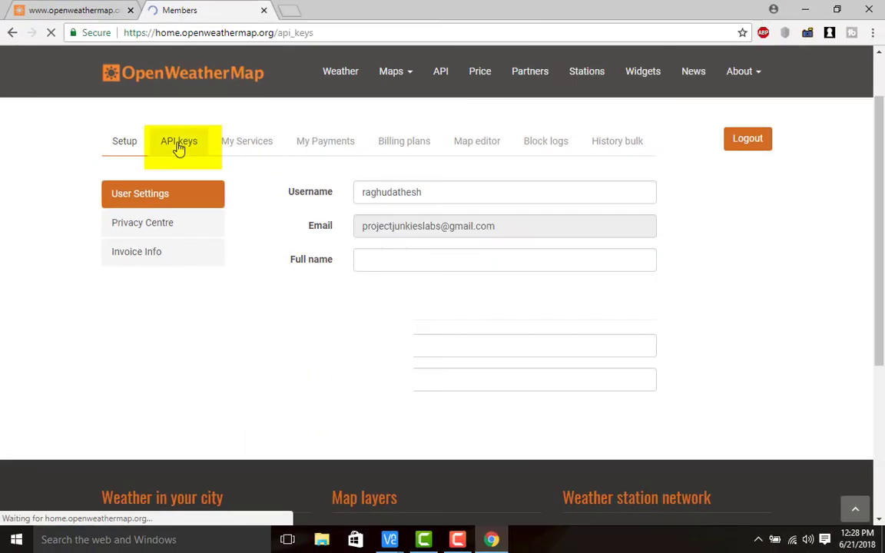
scroll(269, 270, down, 1)
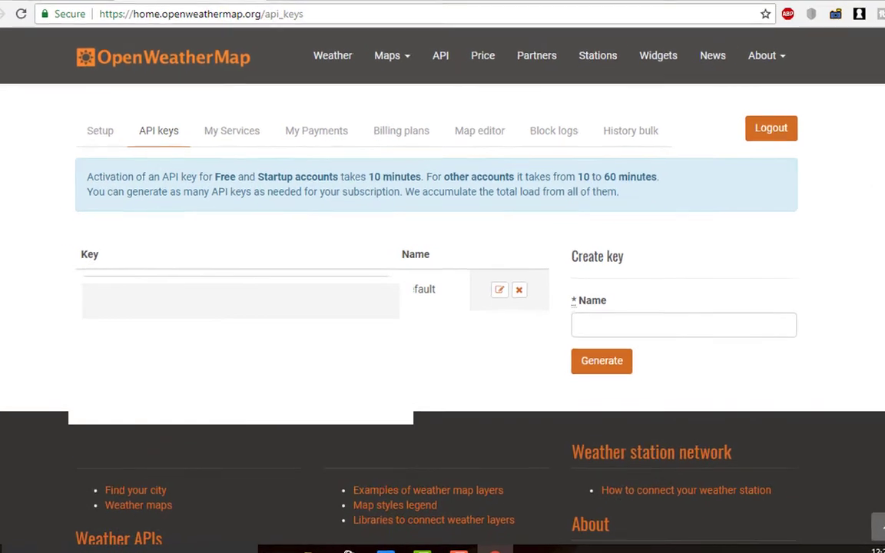
double_click(87, 289)
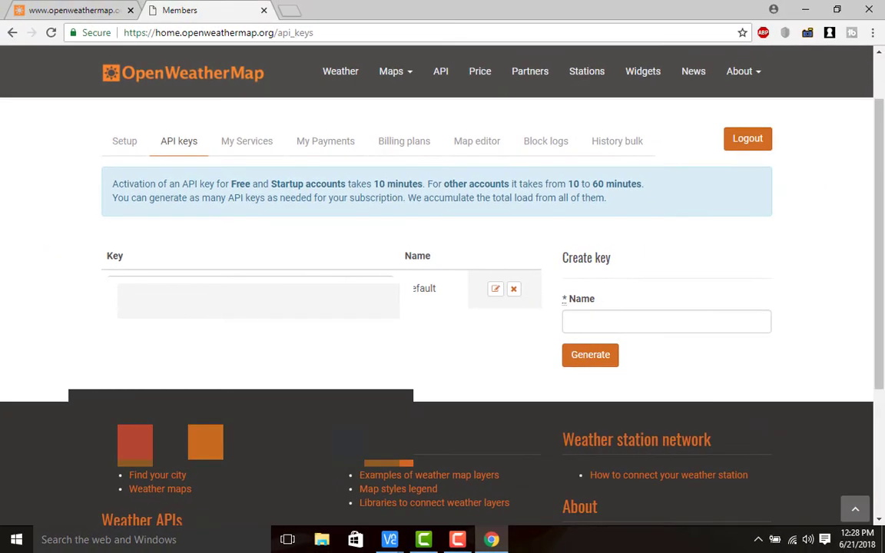
right_click(411, 290)
click(434, 301)
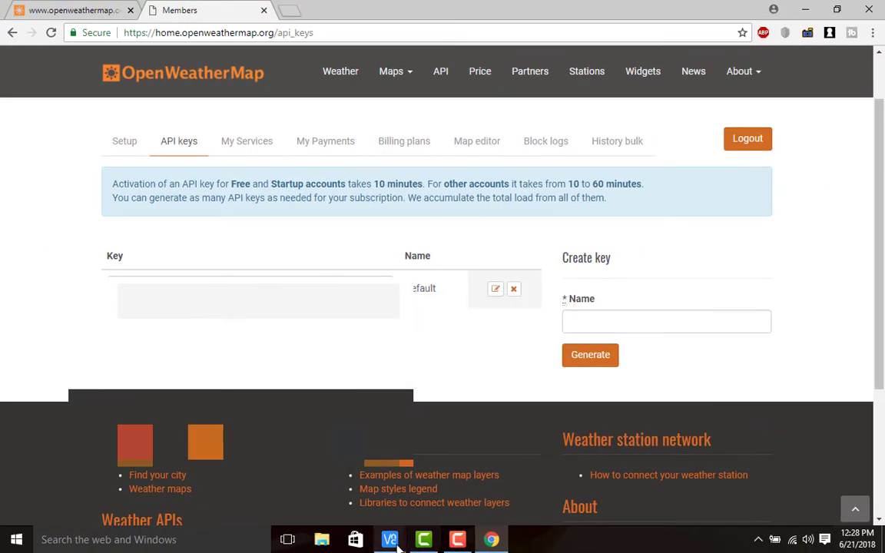
- Switch to config.js in VNC Viewer and clear the placeholder text from the currentweather module's appid, keeping the quotes
mouse_move(389, 539)
click(468, 480)
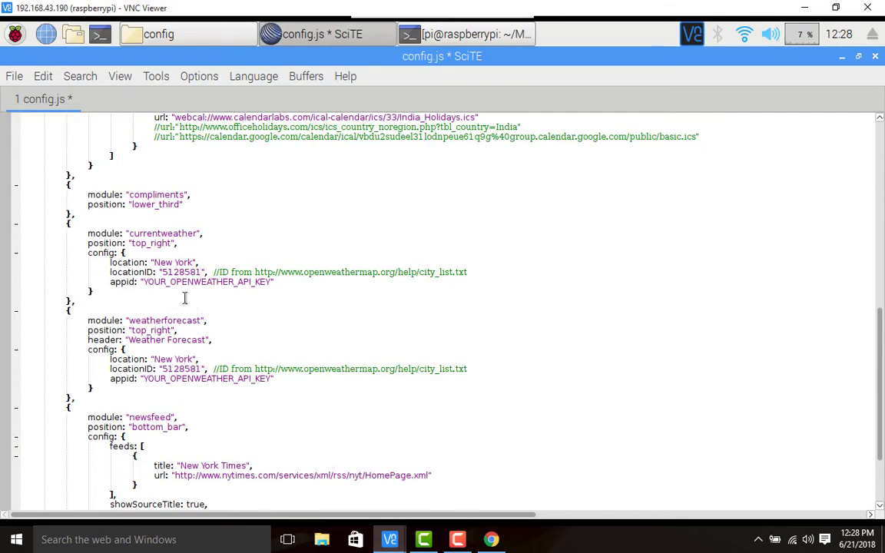
click(274, 282)
key(BackSpace)
key(BackSpace)
key(BackSpace)
key(BackSpace)
key(BackSpace)
key(BackSpace)
key(BackSpace)
key(BackSpace)
key(BackSpace)
key(BackSpace)
key(BackSpace)
key(BackSpace)
key(BackSpace)
key(BackSpace)
key(BackSpace)
key(BackSpace)
key(BackSpace)
key(BackSpace)
key(BackSpace)
key(BackSpace)
key(BackSpace)
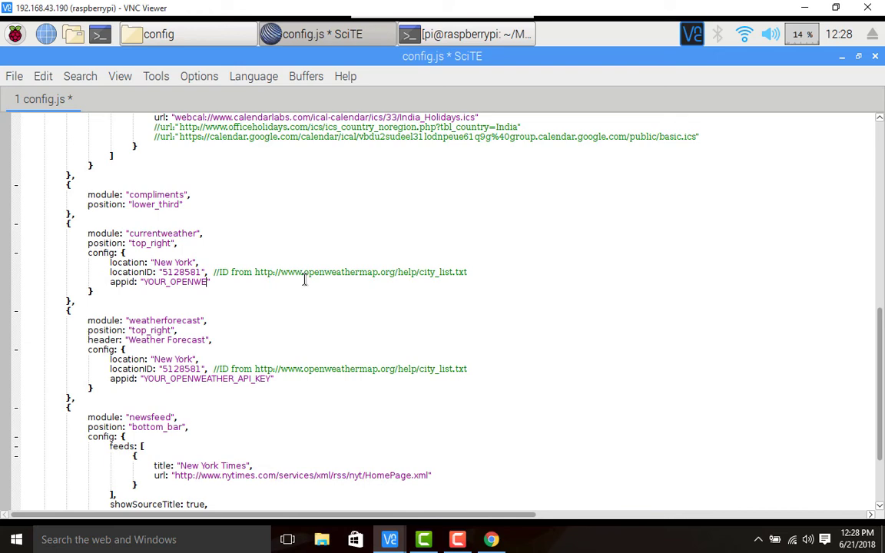
key(BackSpace)
key(BackSpace)
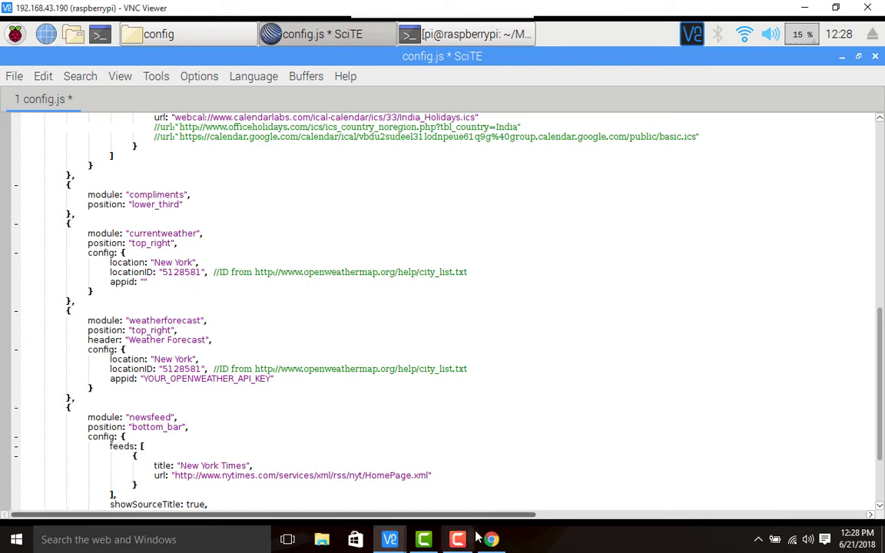
- Copy the Default API key from Chrome again and paste it as the currentweather module's appid in config.js in VNC Viewer
key(alt+Tab)
right_click(338, 284)
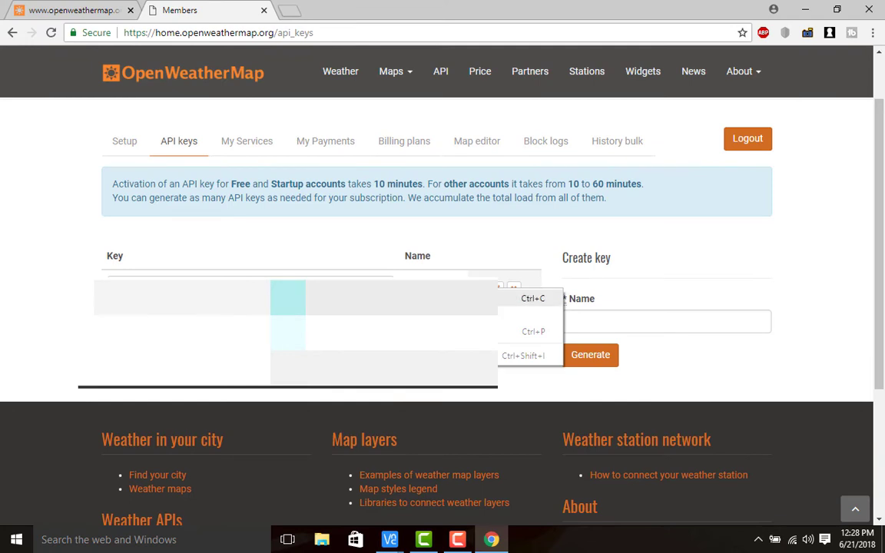
click(361, 298)
click(390, 539)
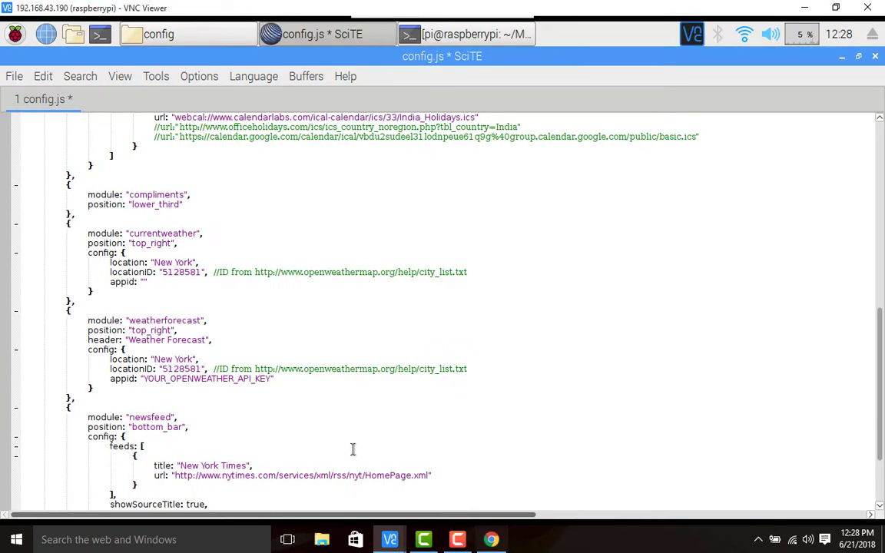
key(ctrl+v)
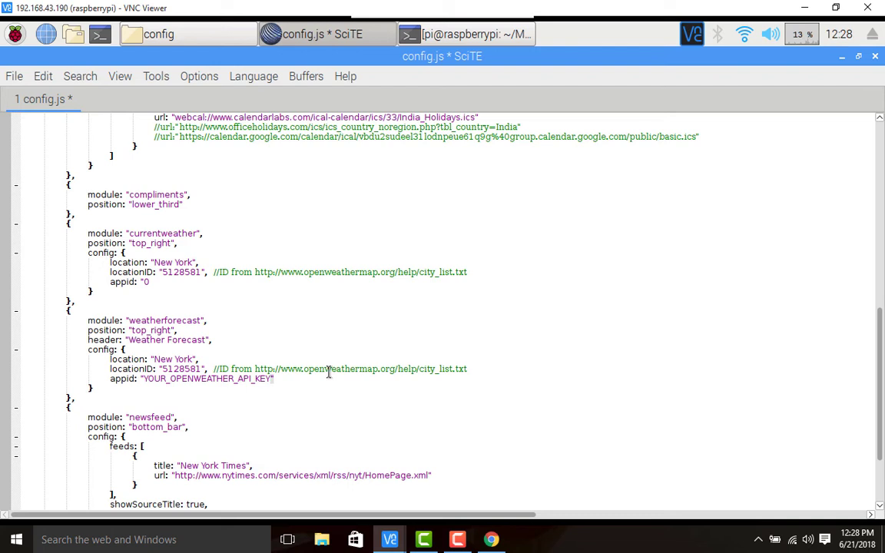
- Replace the weatherforecast module's appid placeholder with the copied API key and save config.js
key(ctrl+v)
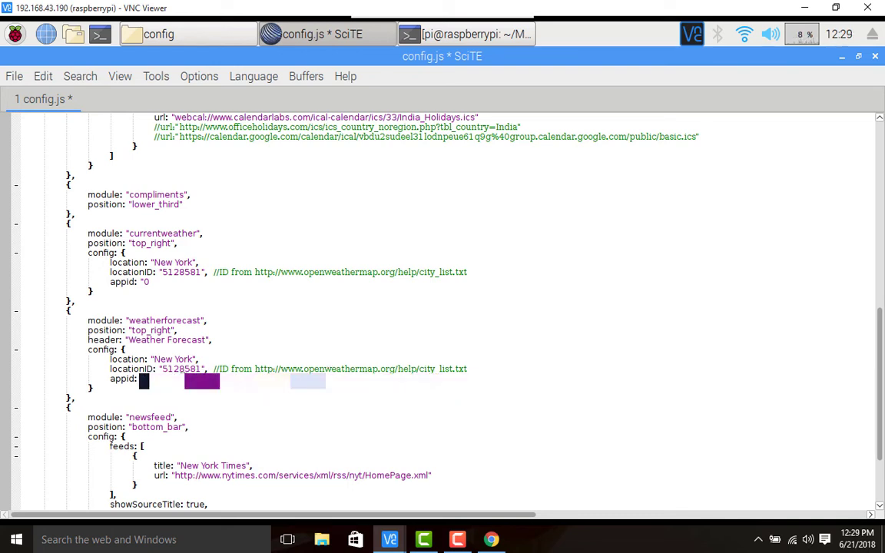
drag(162, 368, 194, 369)
click(196, 368)
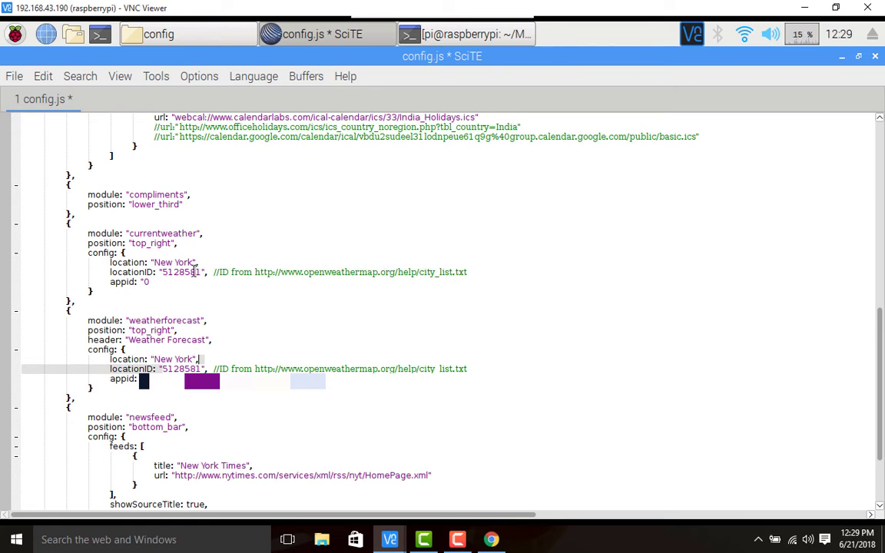
key(ctrl+s)
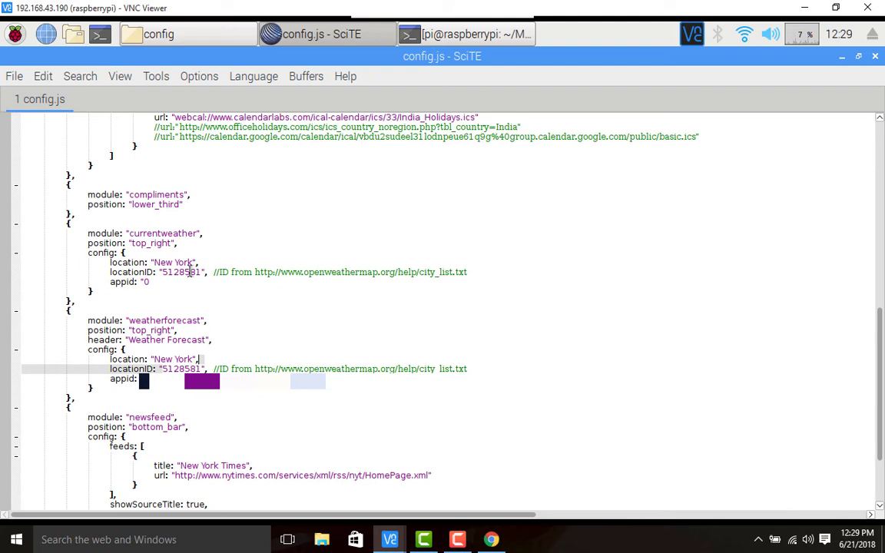
- Minimise the config.js editor and start MagicMirror from the terminal with npm start
click(841, 56)
click(484, 34)
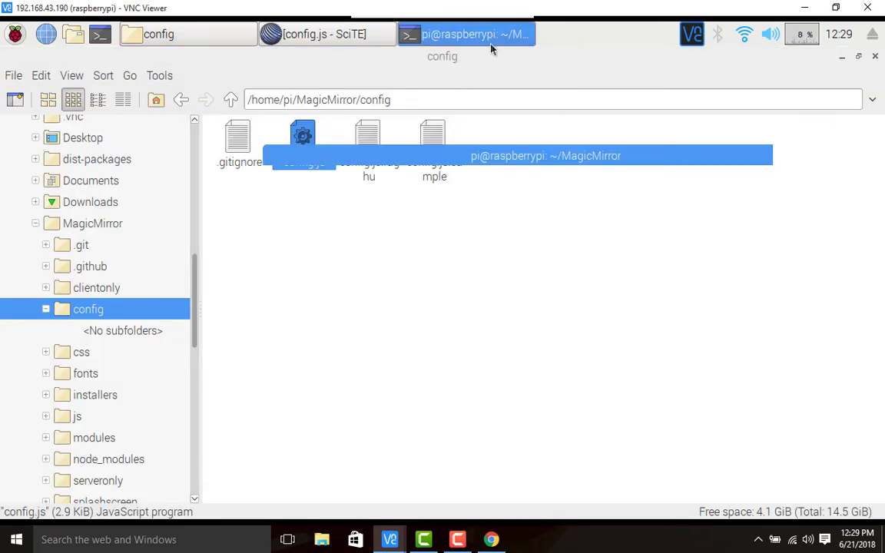
text(npm start)
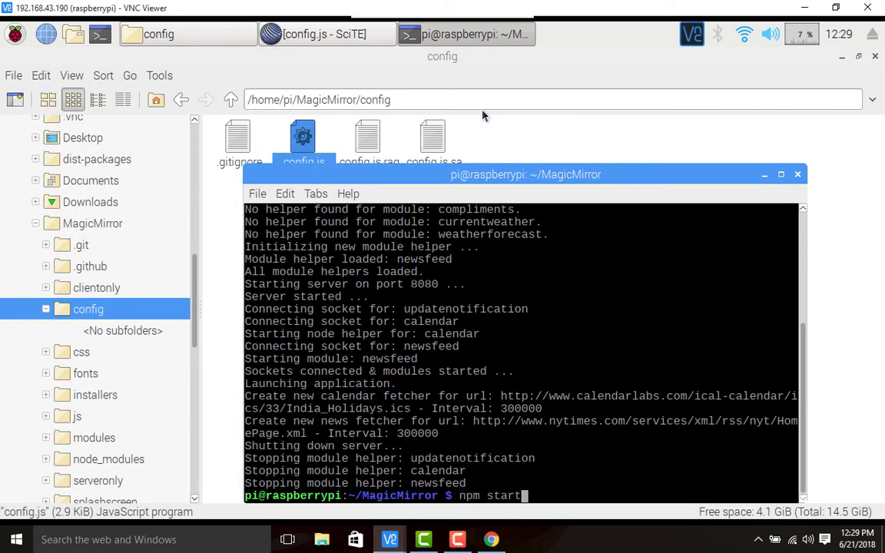
key(Return)
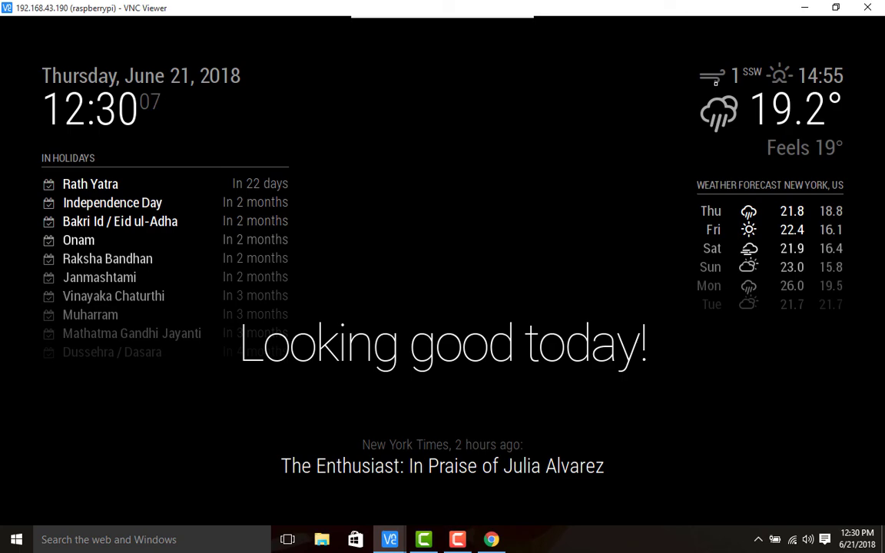
- Switch to Chrome and recheck New York City's ID in the city list using the "new york" search
key(alt+Tab)
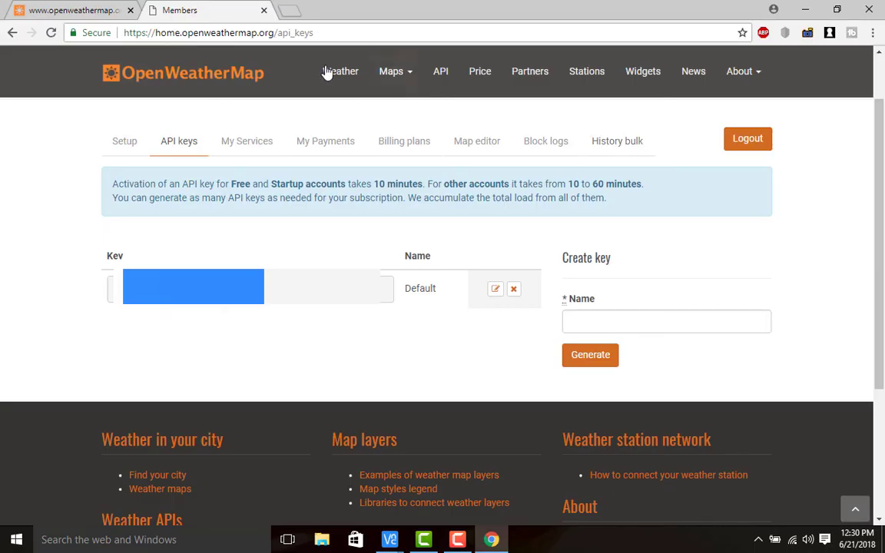
click(77, 12)
key(ctrl+f)
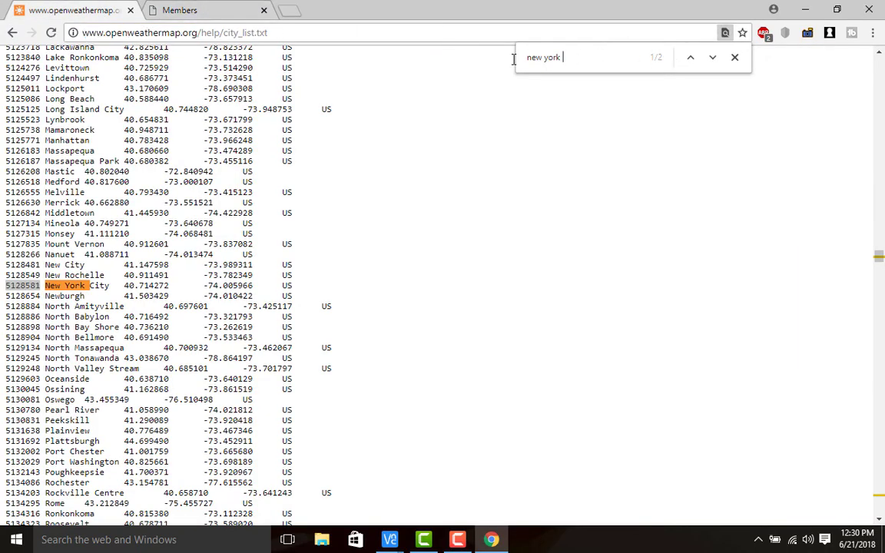
double_click(8, 288)
- Switch back to the Raspberry Pi session in VNC Viewer, exit the mirror display and bring up config.js
mouse_move(390, 537)
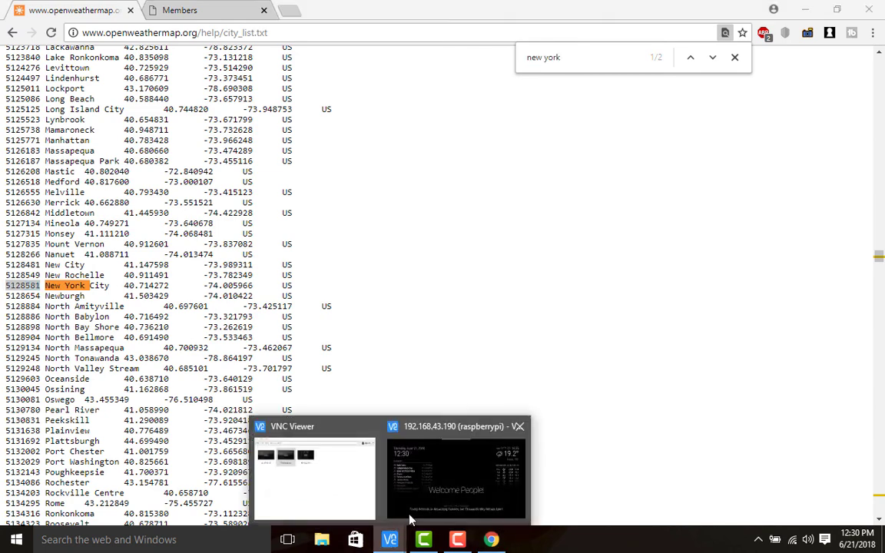
click(409, 521)
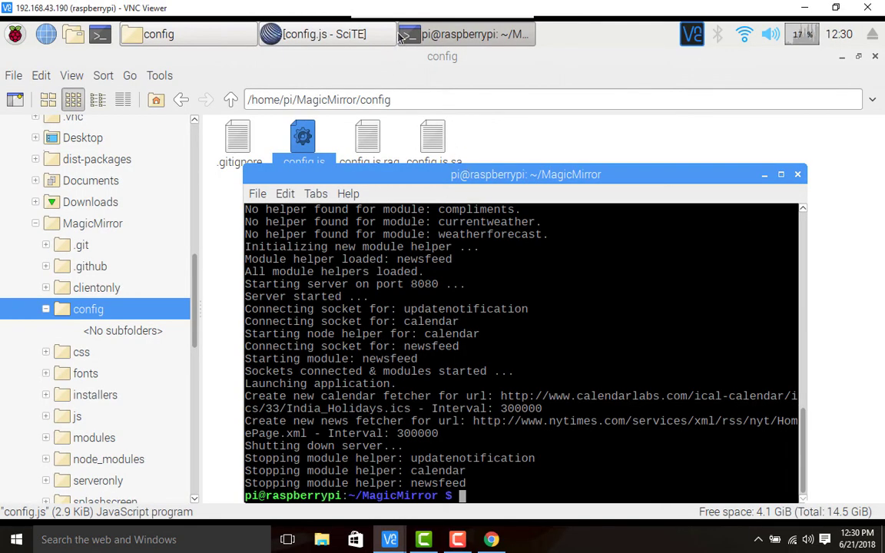
click(330, 34)
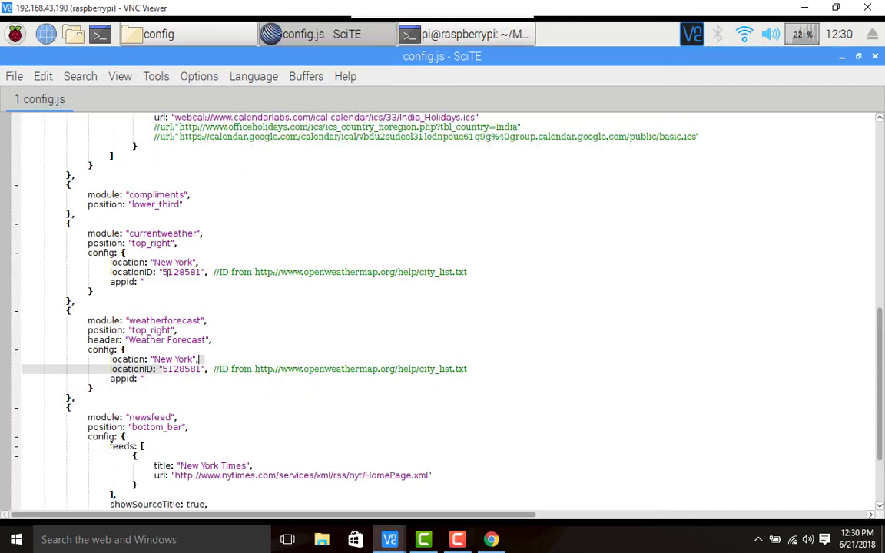